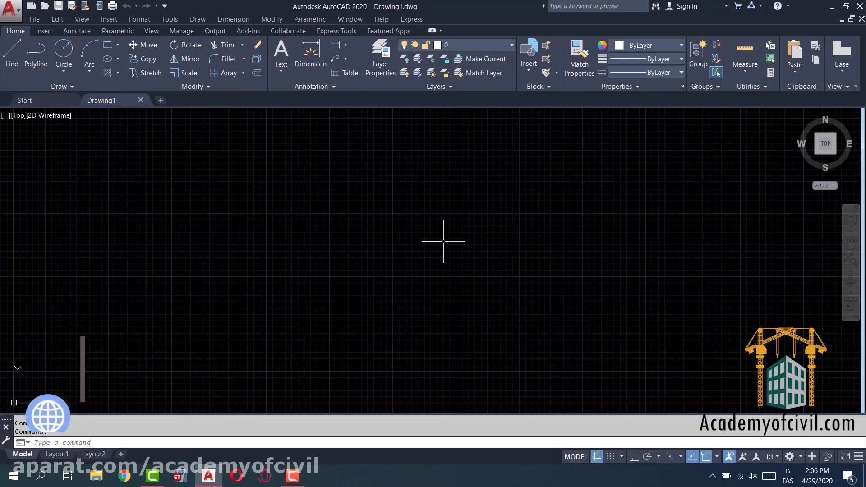
- Turn Ortho mode on with F8 on the empty Drawing1
key(F8)
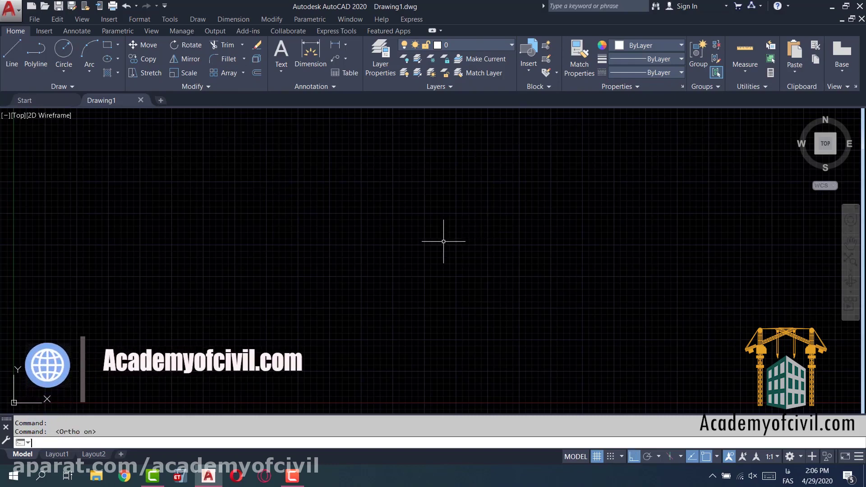
- Cancel the mistyped command and switch the keyboard input language to English
text(م)
key(Return)
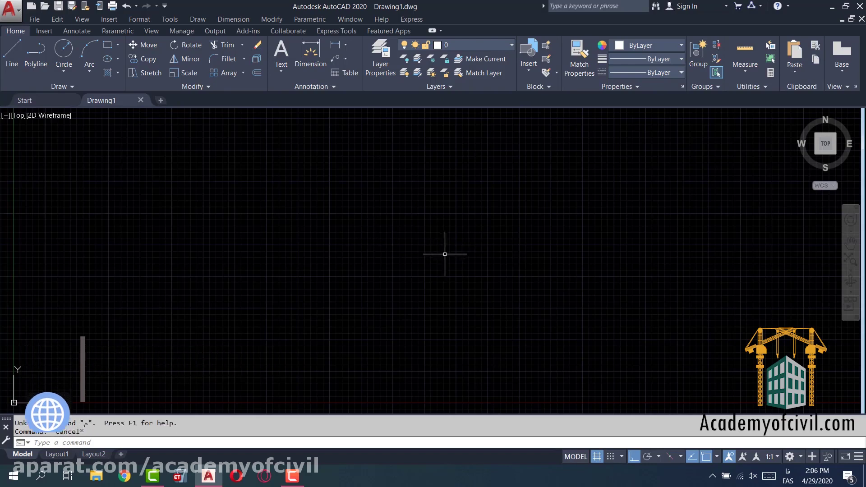
key(Escape)
click(788, 476)
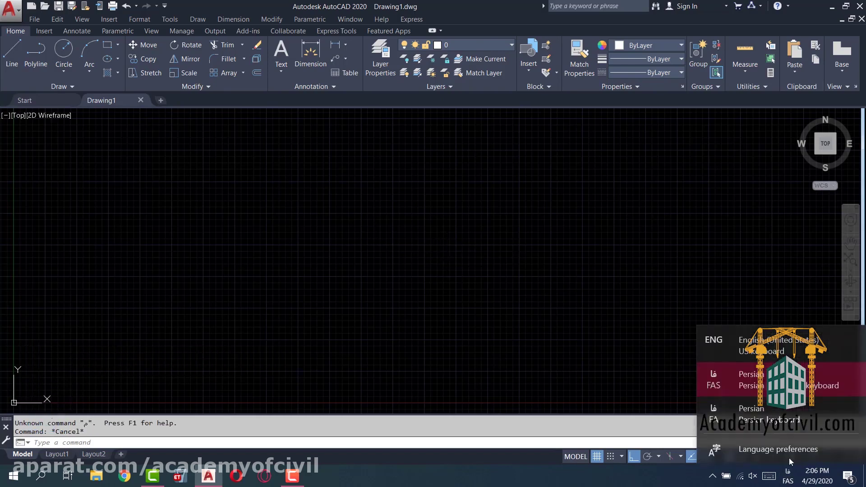
click(763, 345)
click(445, 269)
key(Escape)
- Draw a horizontal line with L and turn off the background grid
text(l)
key(Return)
click(260, 225)
click(369, 225)
key(Return)
scroll(282, 232, up, 1)
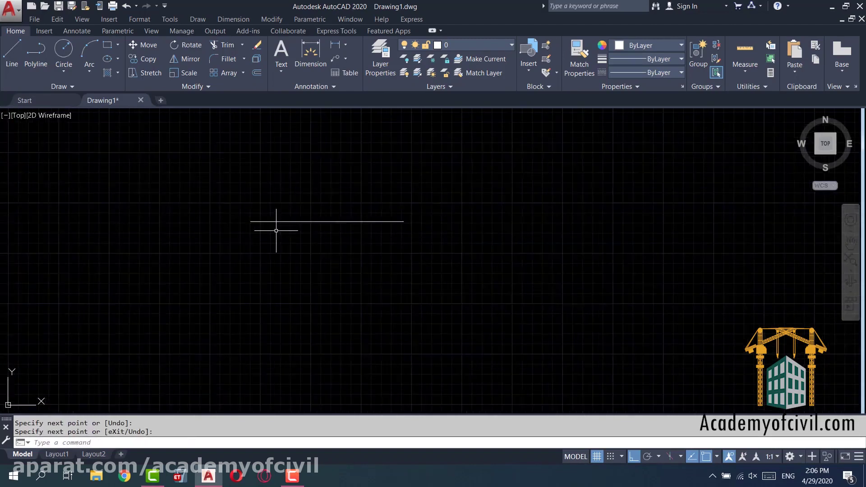
key(F7)
scroll(313, 234, up, 2)
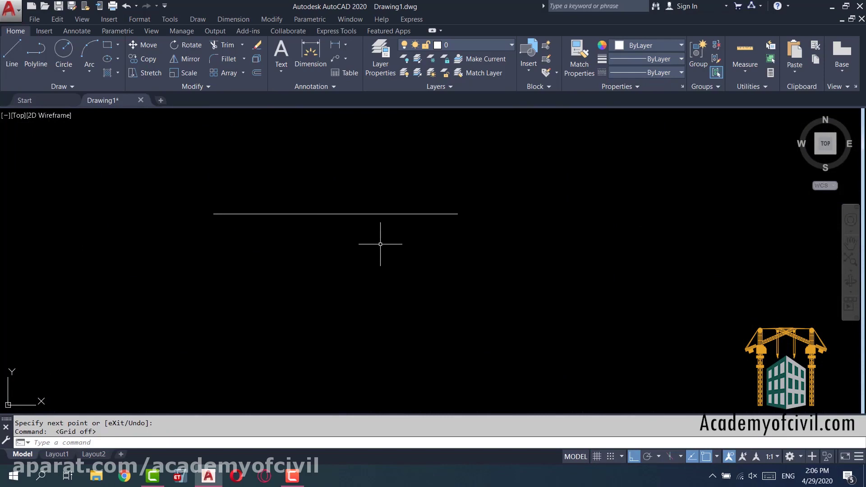
- Copy the horizontal line to a spot just below the original
text(ct o)
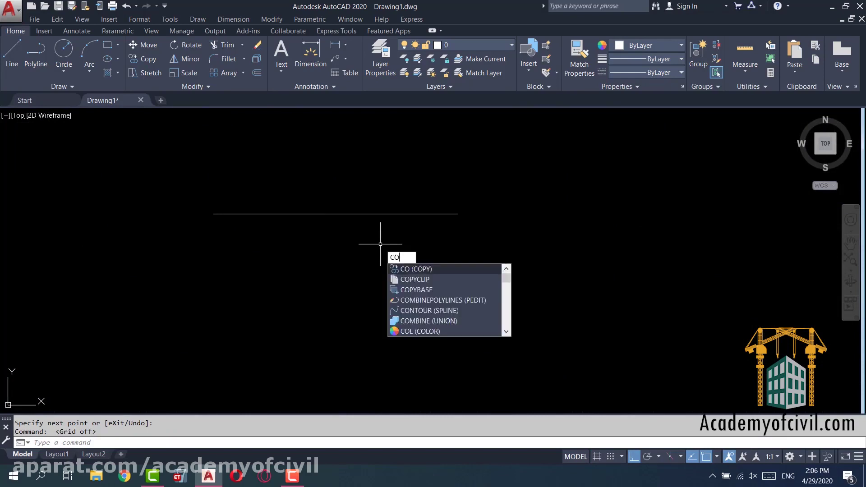
key(Return)
drag(406, 232, 503, 199)
key(Return)
click(503, 199)
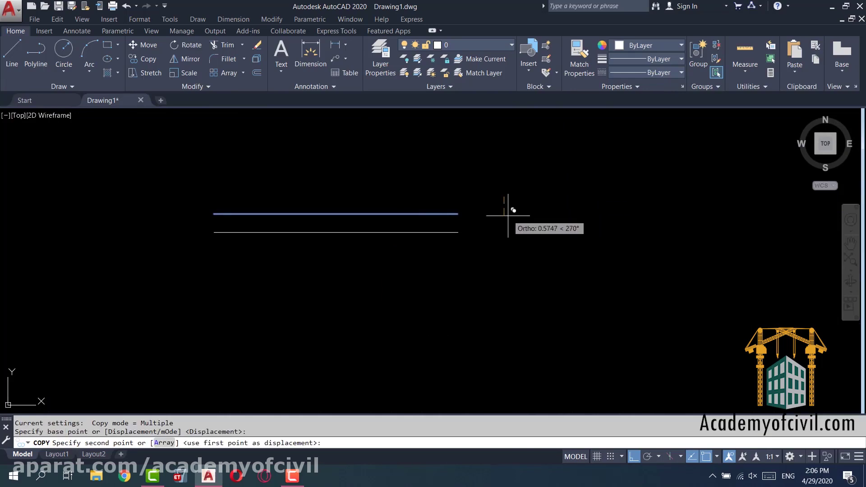
click(510, 212)
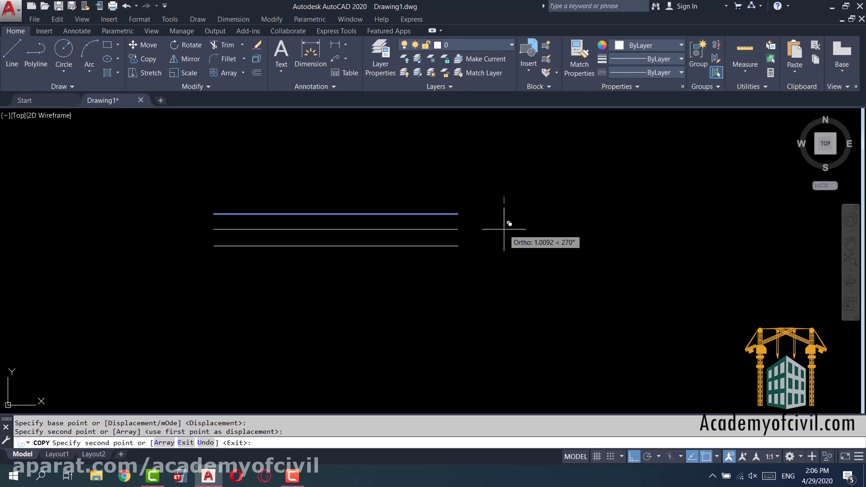
key(Escape)
- Delete the copied line so only the original line remains
click(494, 227)
click(416, 252)
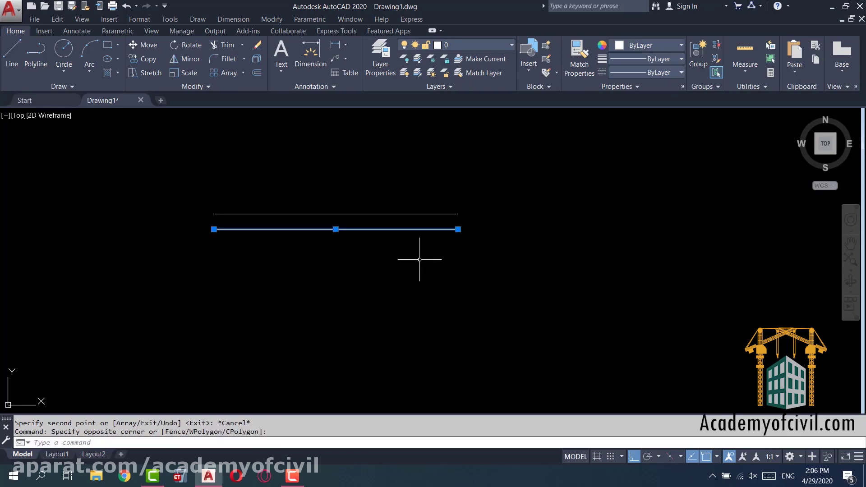
key(Delete)
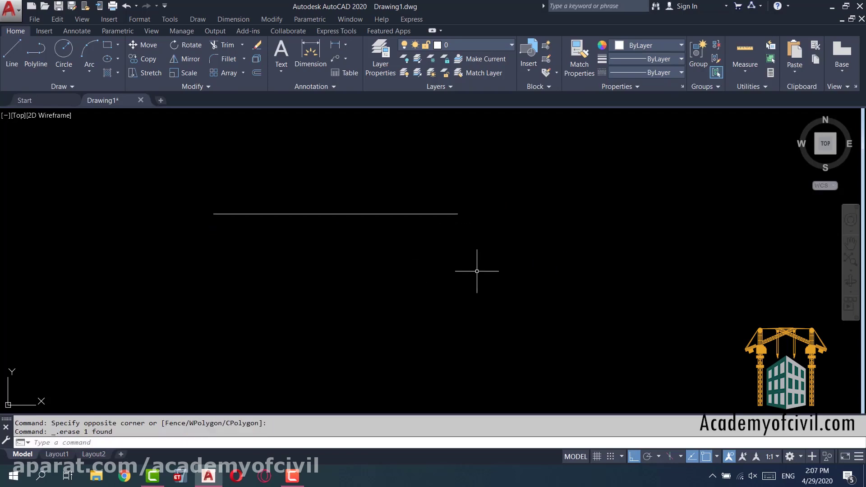
scroll(300, 259, down, 2)
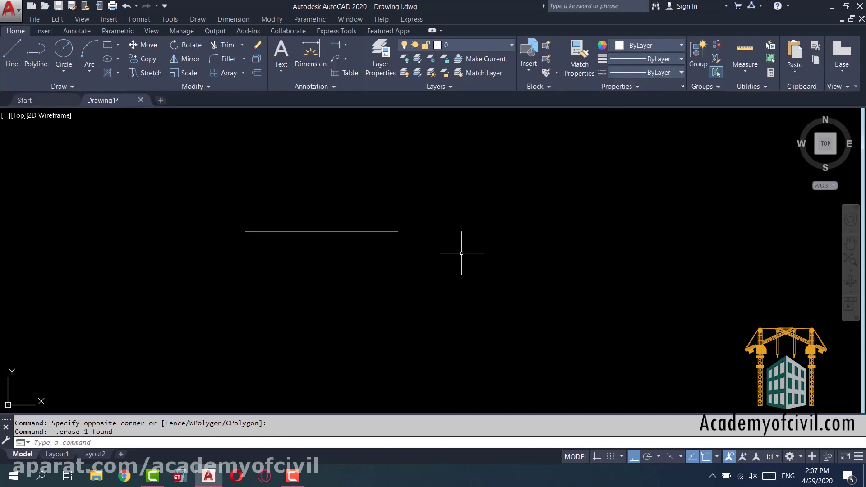
text(a)
key(Return)
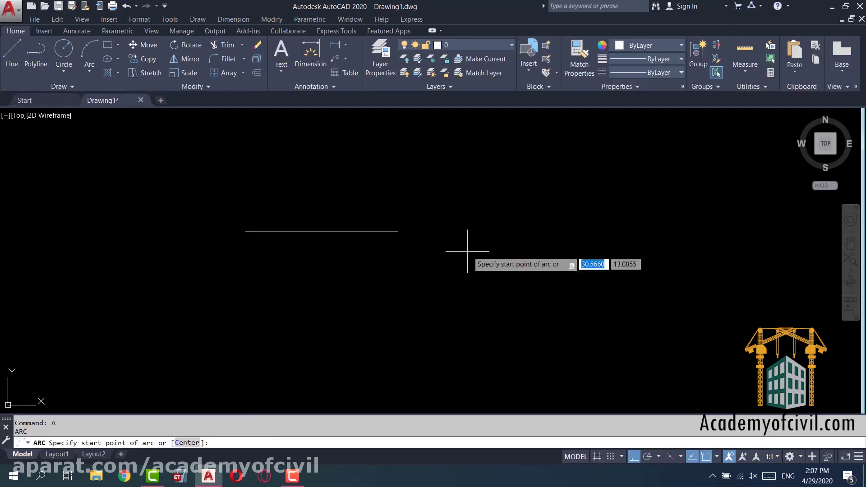
- With Ortho off, draw a three-point arc to the right of the line
key(F8)
click(473, 255)
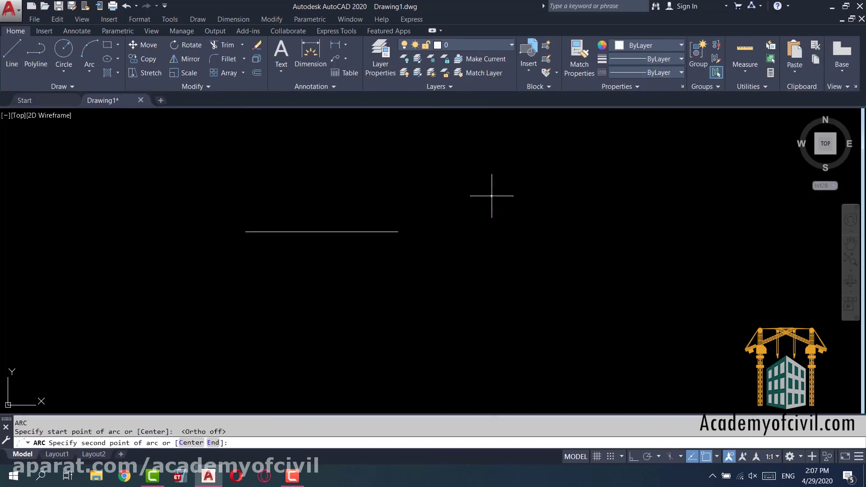
click(492, 196)
click(572, 196)
middle_drag(445, 273, 310, 253)
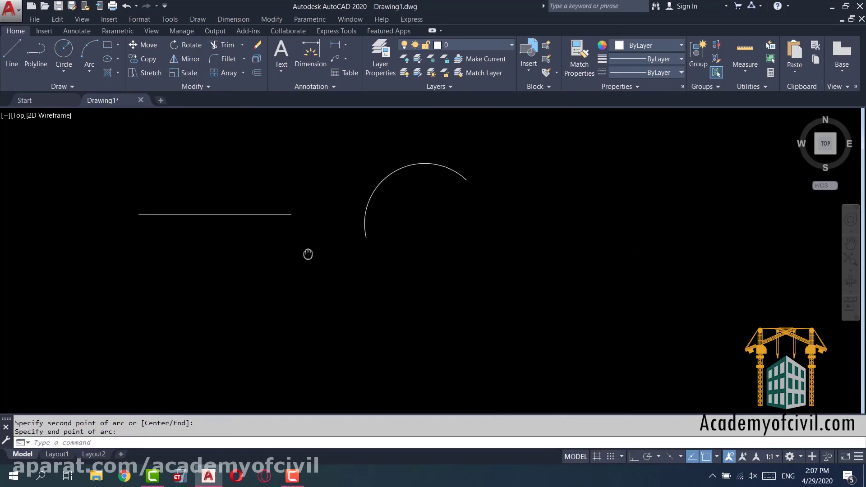
- Draw a circle to the right of the arc
text(c)
key(Return)
click(599, 193)
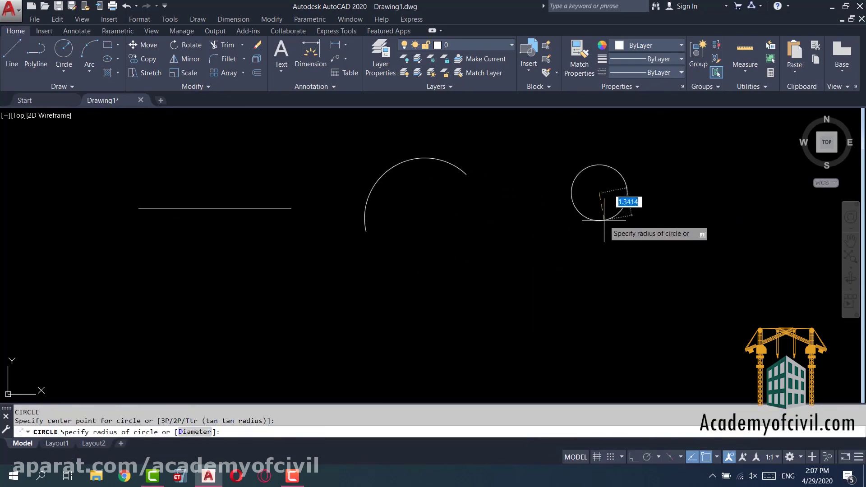
click(607, 233)
middle_drag(414, 290, 360, 317)
- Draw a rectangle to the right of the circle
text(rec)
key(Return)
click(666, 196)
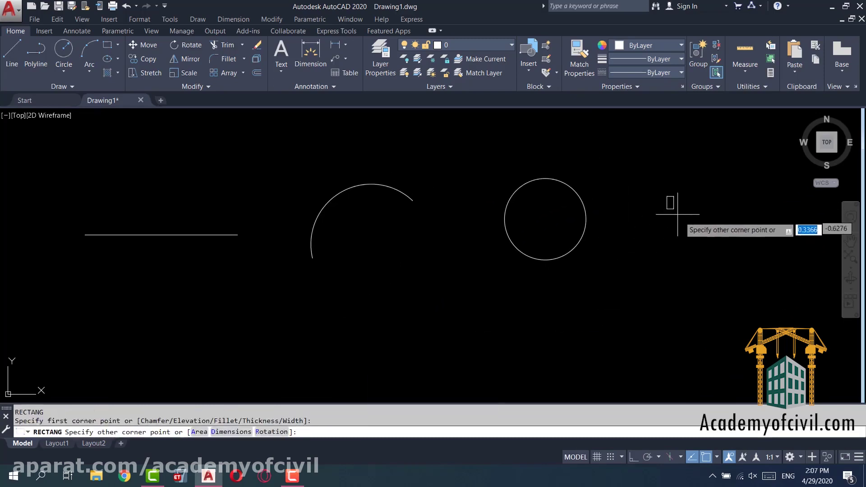
click(743, 250)
mouse_move(618, 300)
middle_down()
mouse_move(607, 312)
mouse_move(611, 295)
middle_up()
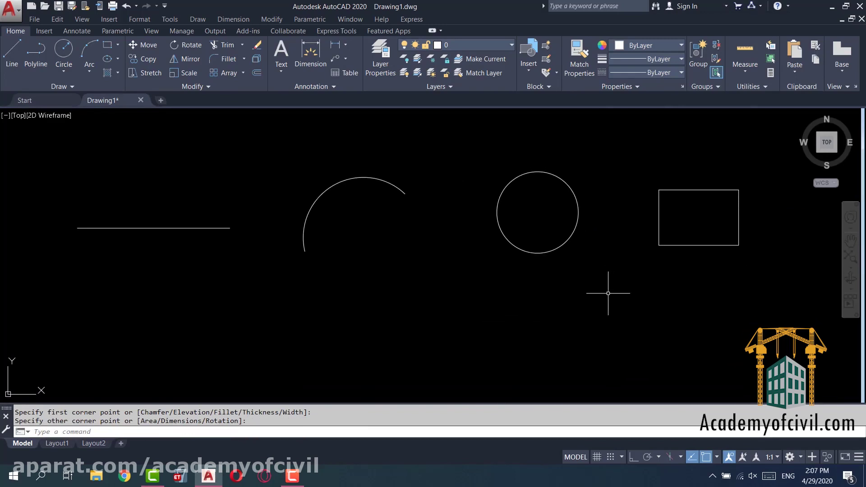
text(o)
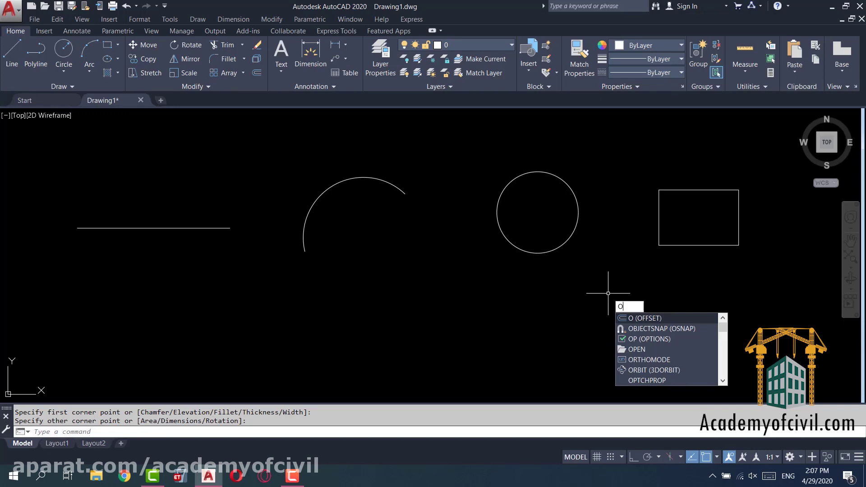
- Run OFFSET with a 0.3 distance and select the horizontal line
key(Return)
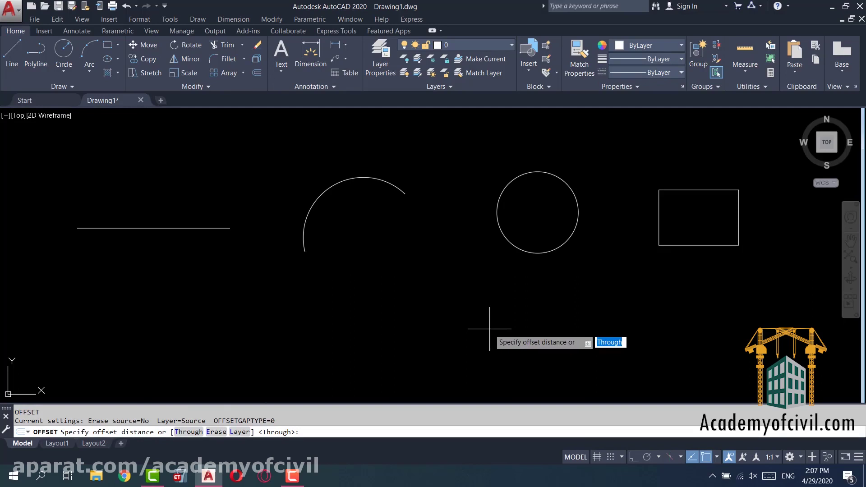
key(BackSpace)
text(.3)
key(Return)
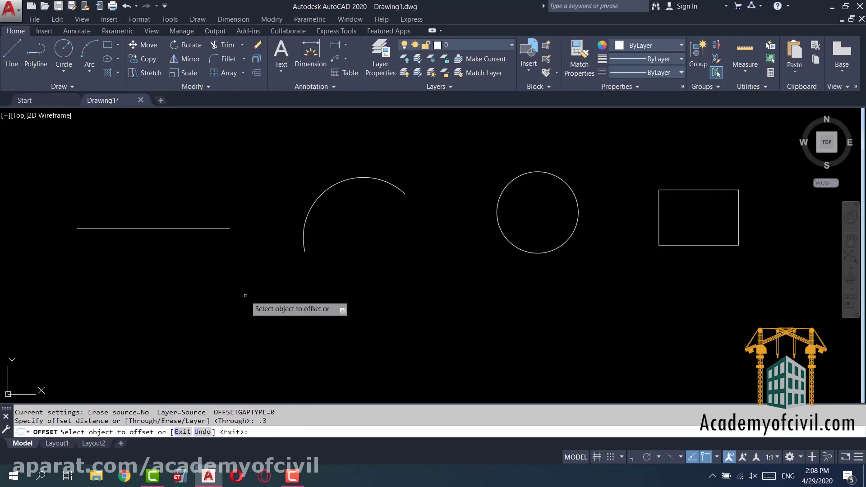
click(217, 228)
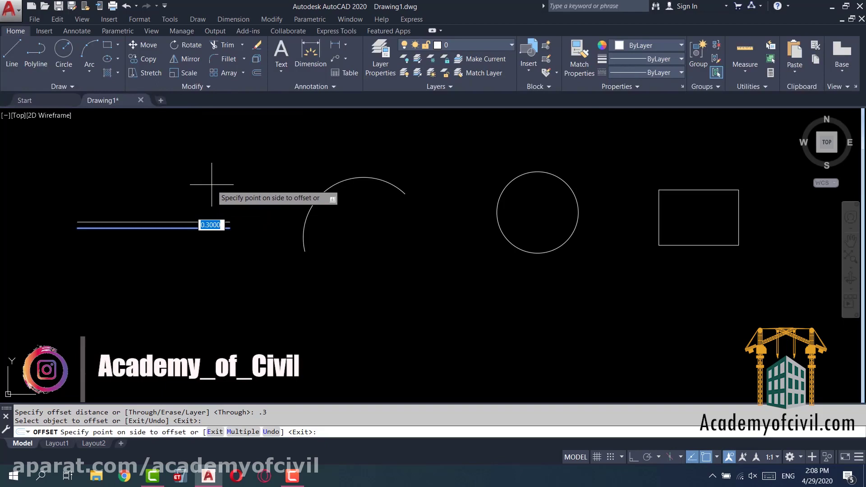
- Offset the line upward and the arc and circle outward by 0.3
click(212, 184)
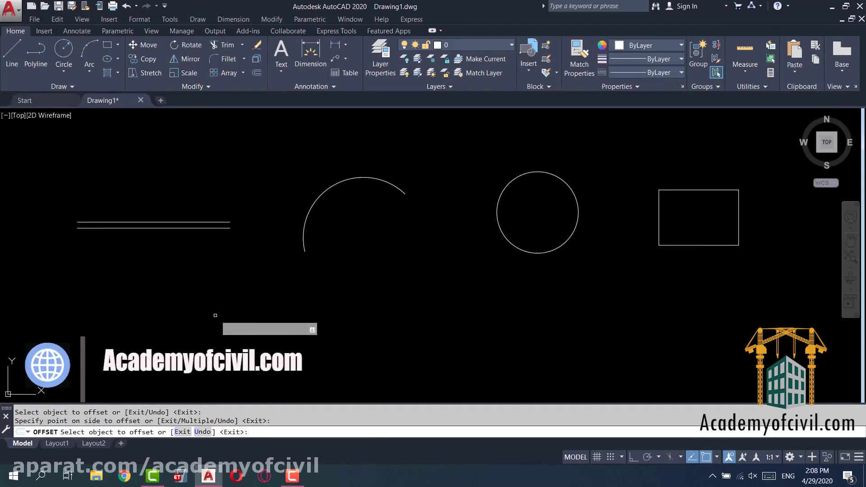
click(339, 183)
click(363, 210)
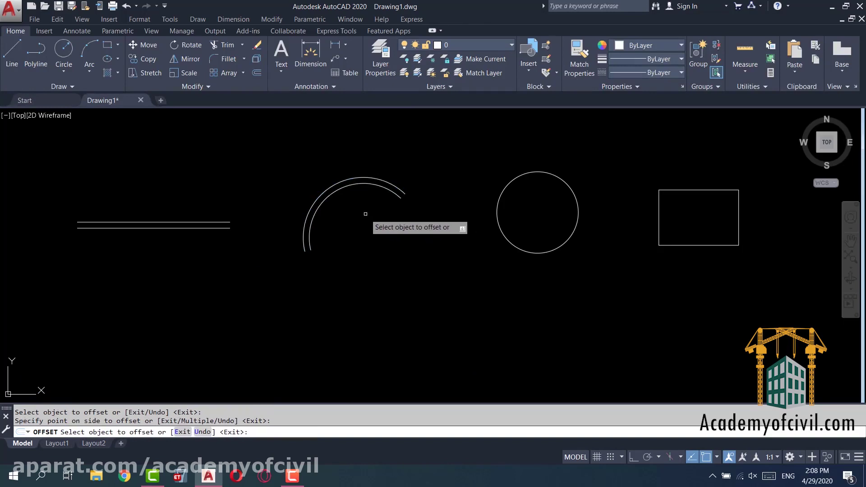
click(548, 172)
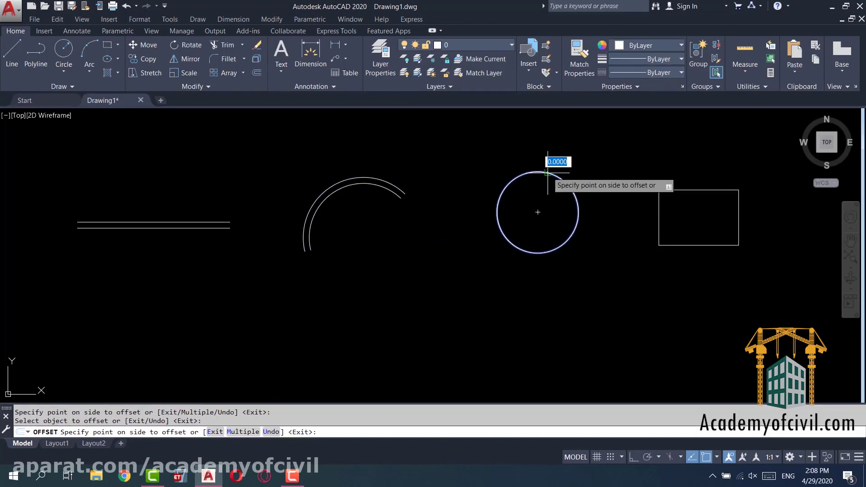
click(552, 137)
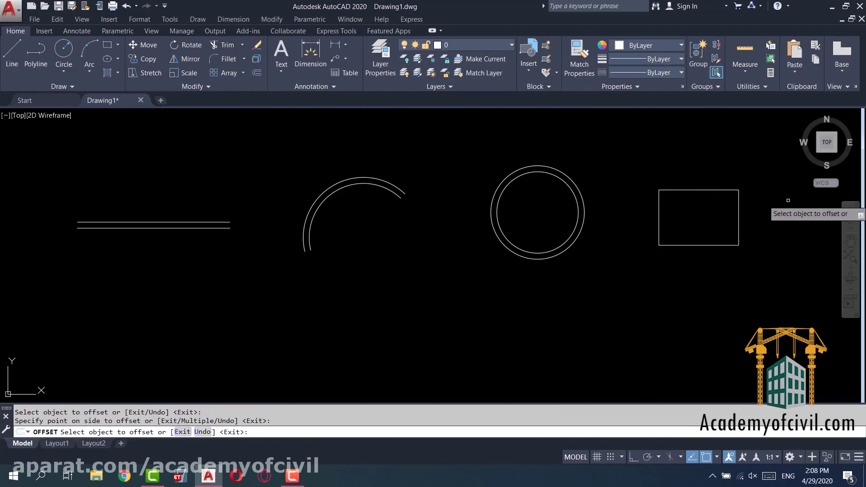
scroll(788, 200, up, 4)
scroll(638, 230, down, 2)
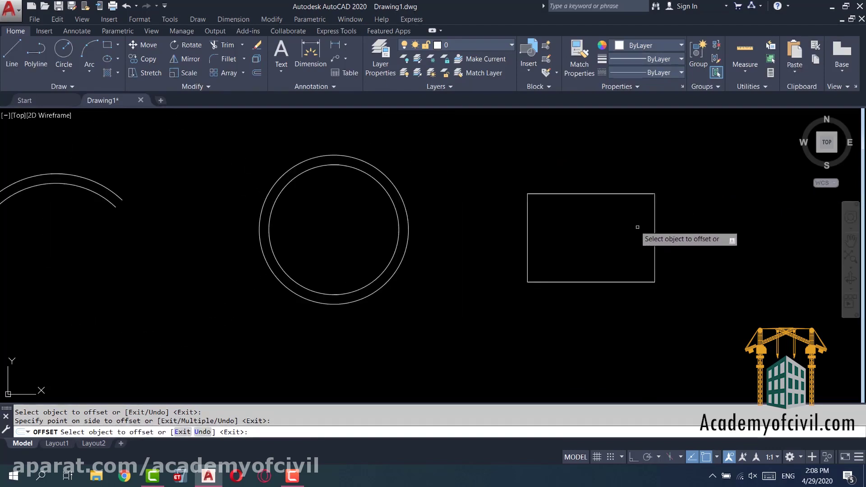
- Offset the rectangle outward twice, creating two nested larger rectangles
click(601, 193)
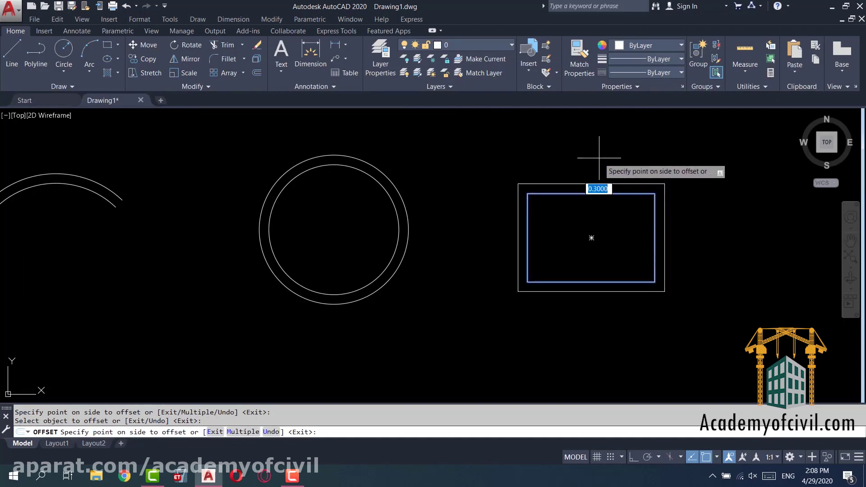
click(605, 177)
click(605, 184)
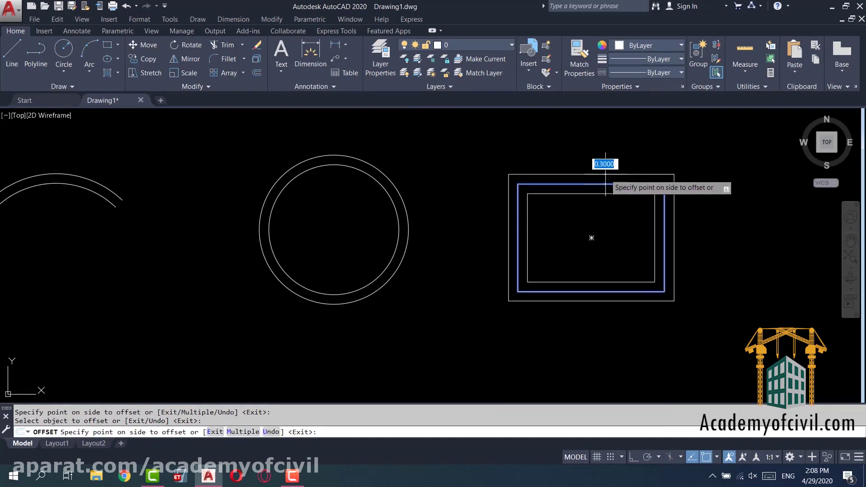
click(604, 153)
scroll(677, 258, down, 2)
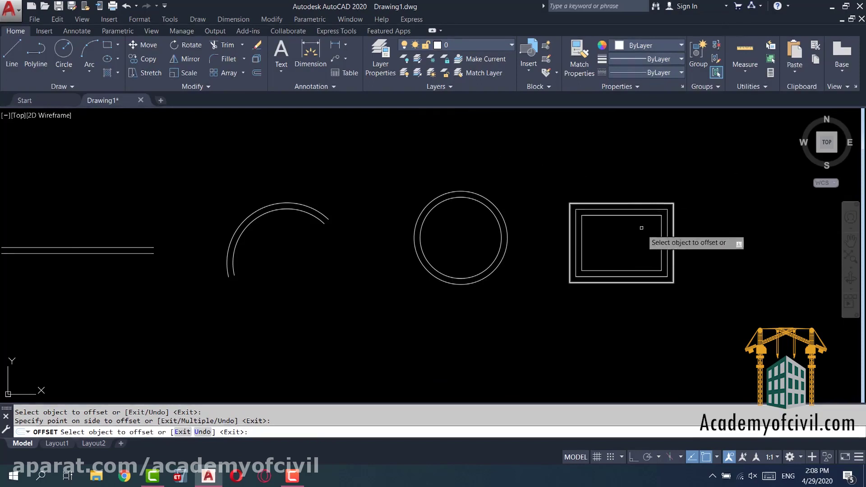
scroll(648, 236, down, 1)
scroll(568, 270, up, 2)
key(Escape)
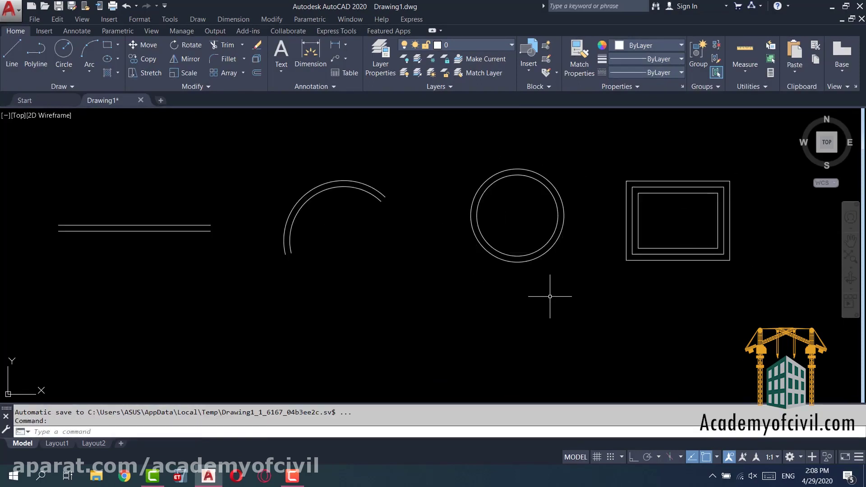
- Use DIST on the outer rectangles to confirm their 0.3 spacing
scroll(494, 286, down, 2)
middle_drag(593, 309, 542, 263)
scroll(559, 169, up, 6)
text(di)
key(Return)
scroll(559, 156, up, 2)
click(545, 155)
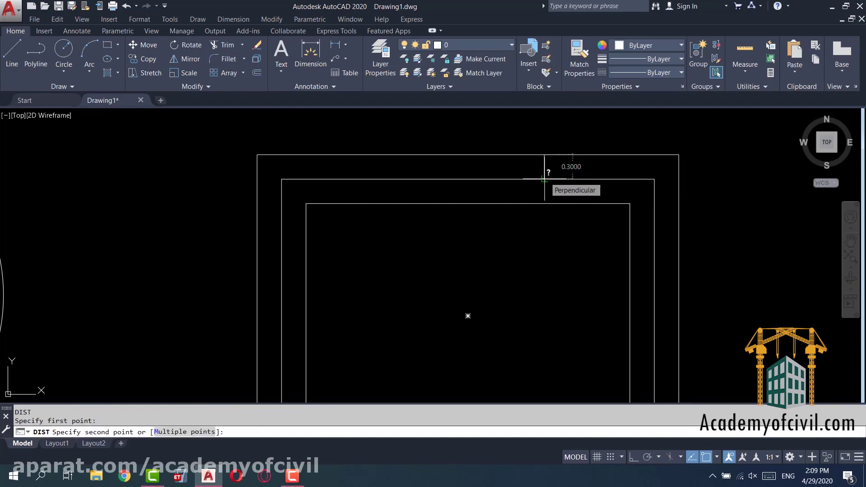
key(Escape)
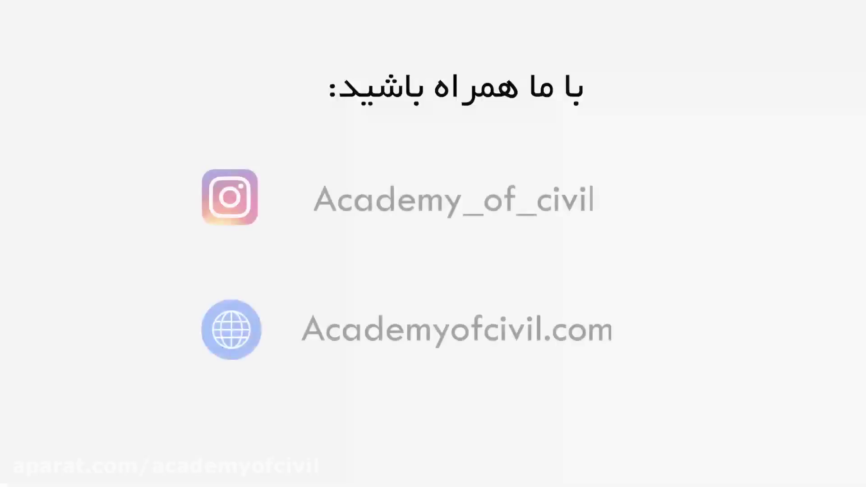